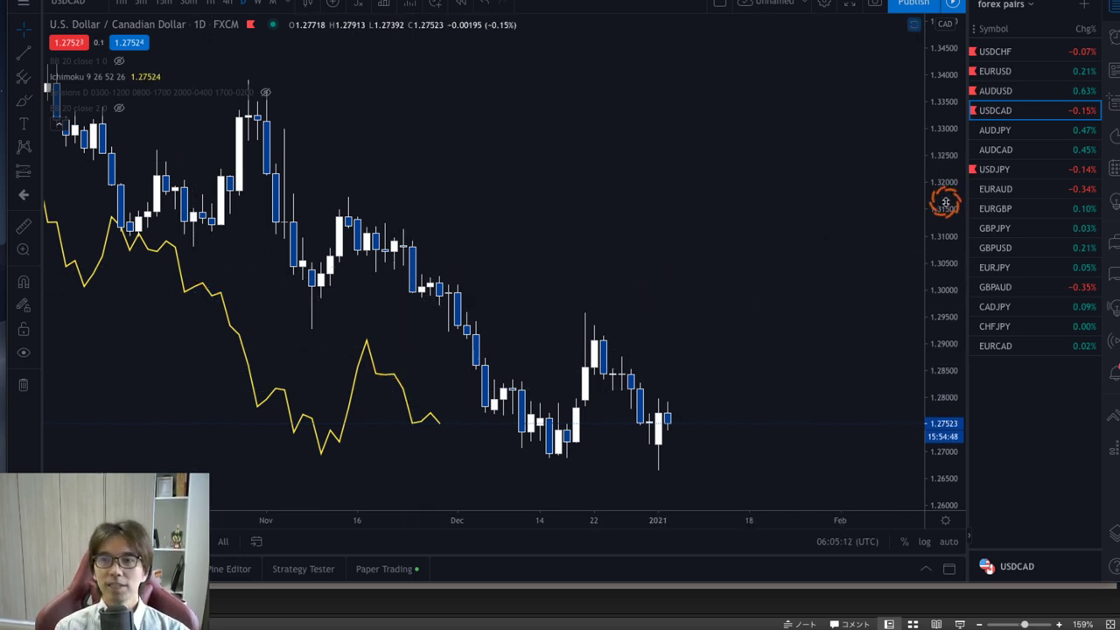
Measure USDCAD with Date and Price Range from 27 Nov '20 to 06 Jan '21, spanning 26 bars.
drag(748, 358, 755, 300)
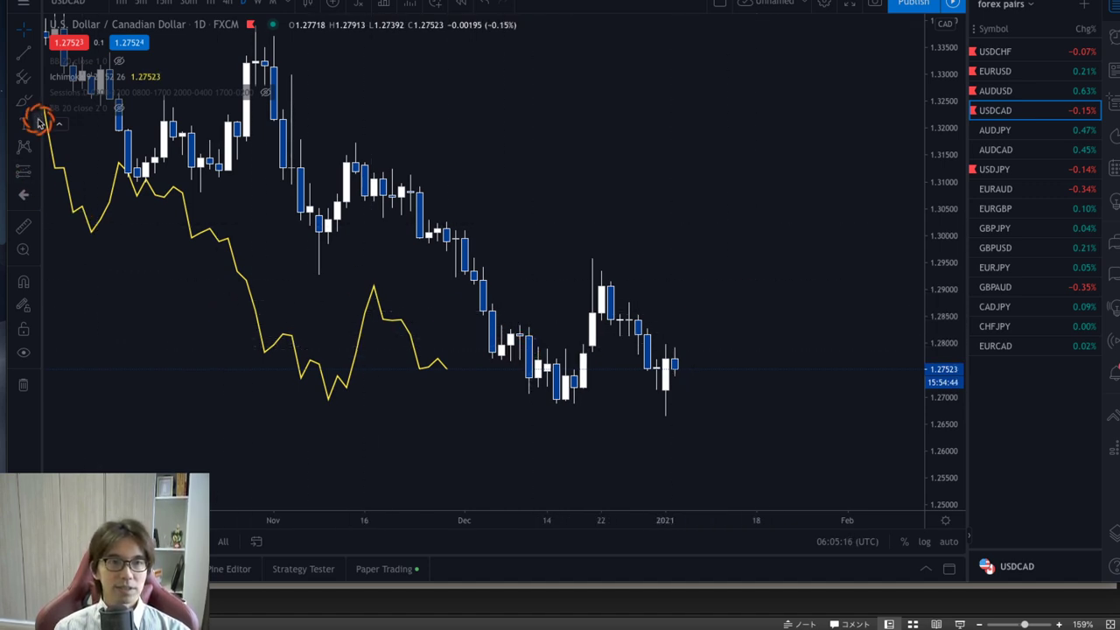
click(35, 171)
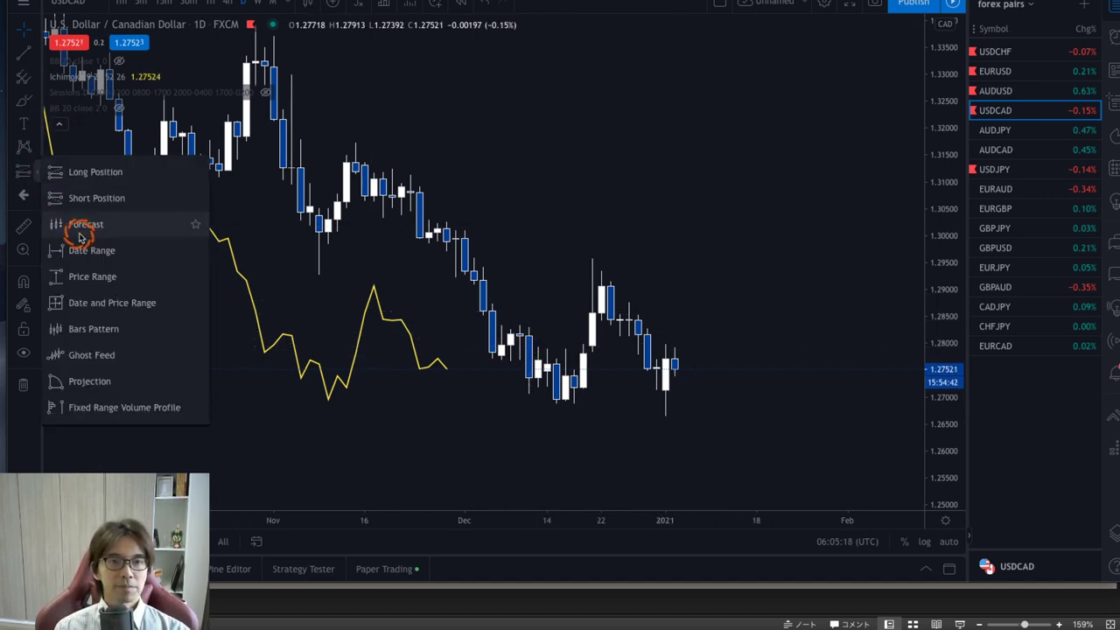
click(107, 303)
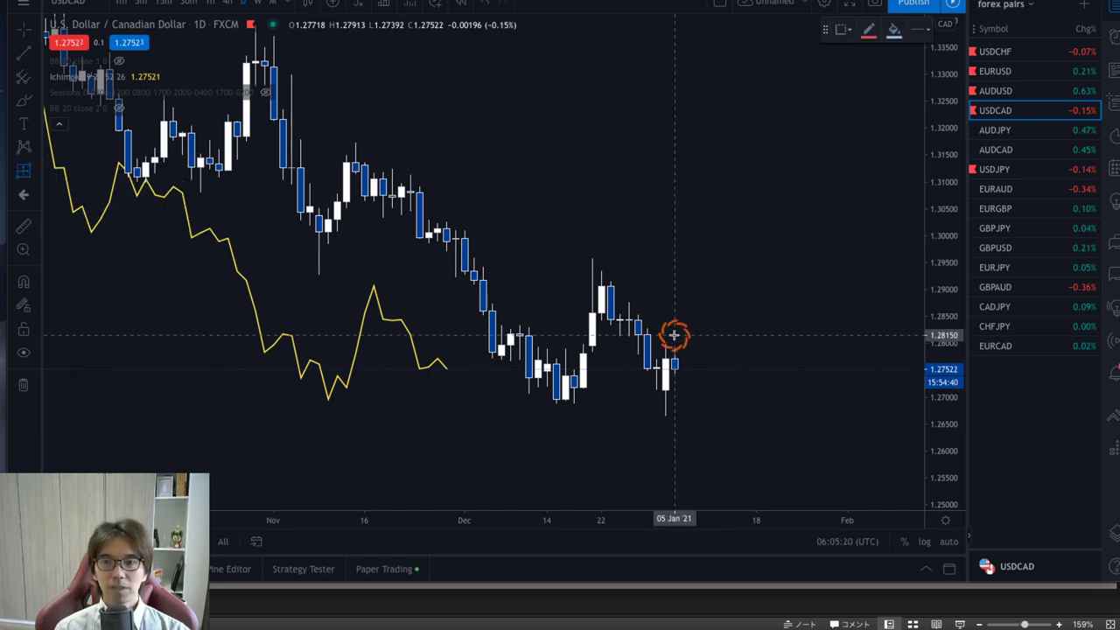
click(682, 277)
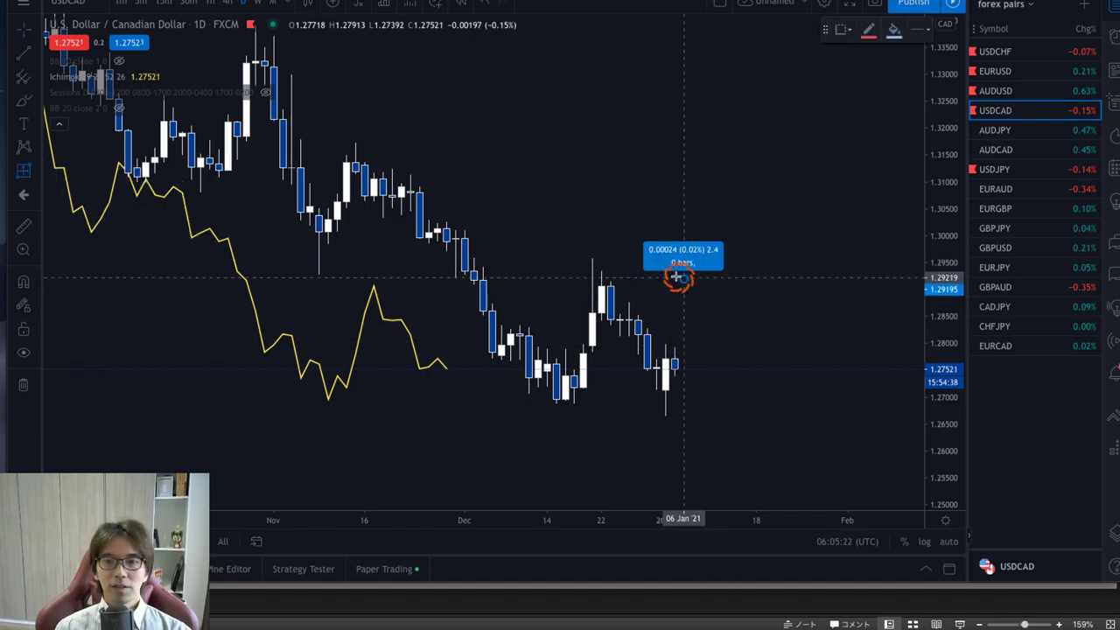
click(447, 273)
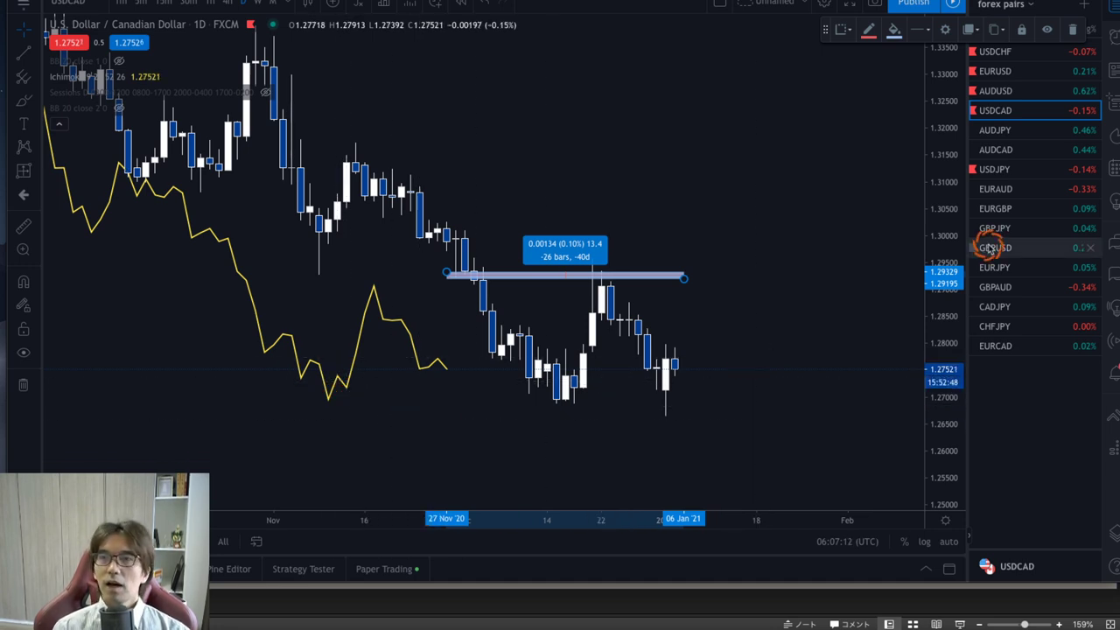
Switch to EURUSD and frame its November-to-January candles and yellow lagging line.
click(1006, 74)
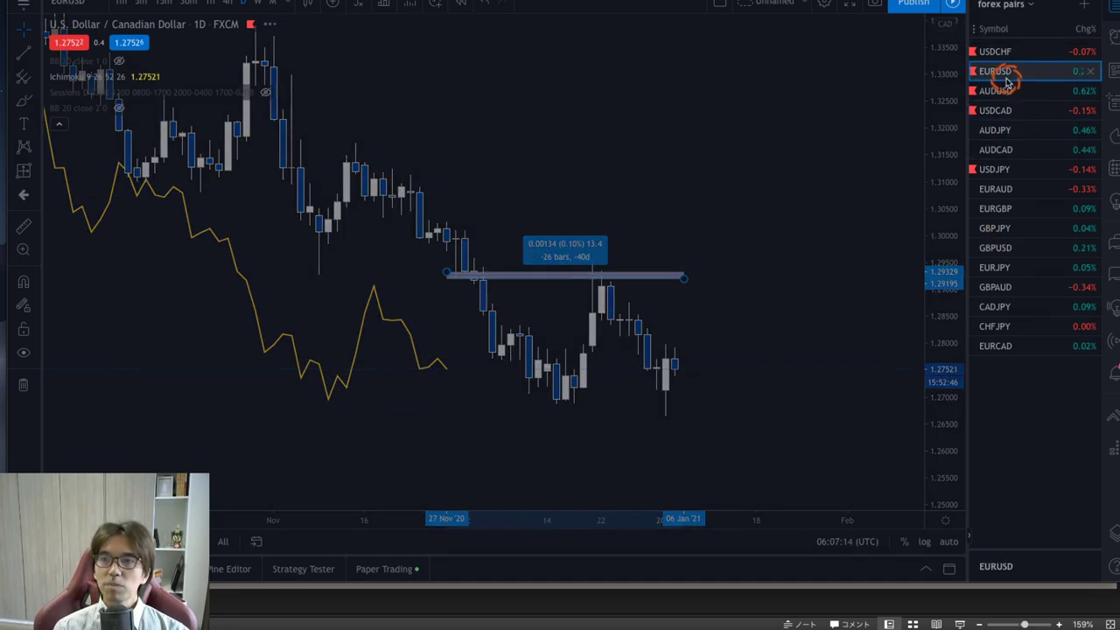
drag(620, 223, 723, 324)
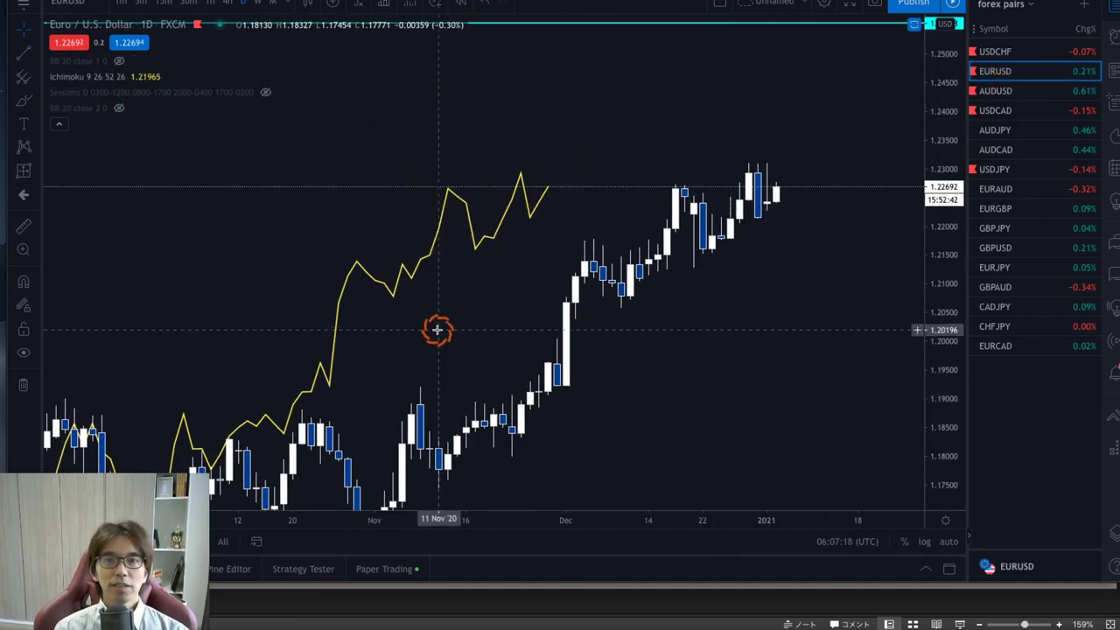
drag(613, 321, 564, 317)
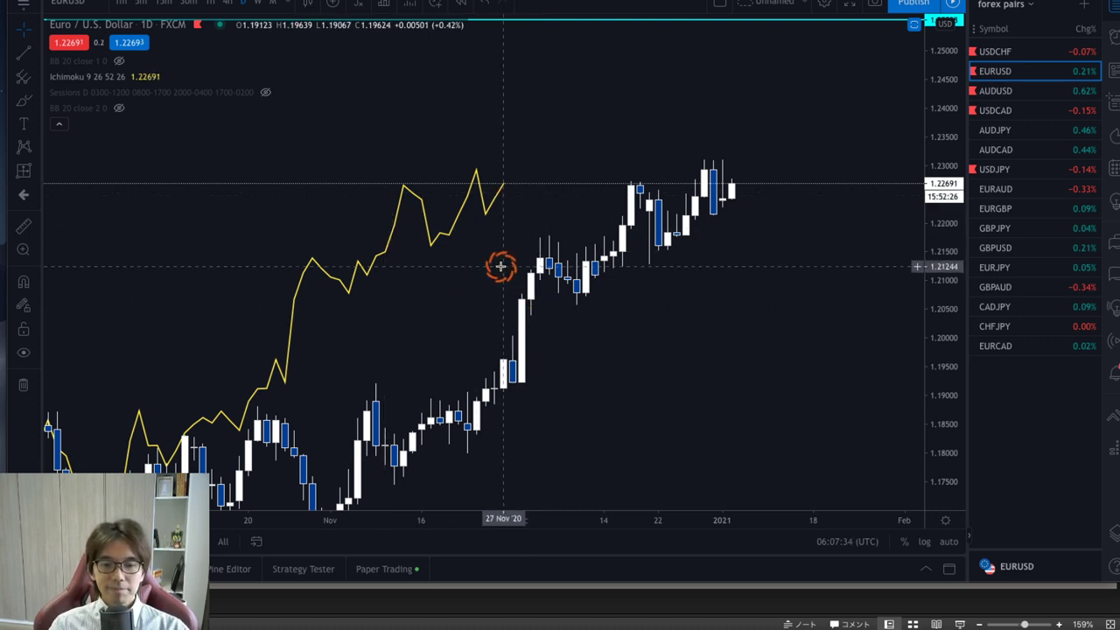
Cycle through GBPAUD, GBPUSD and EURJPY, landing on the EURGBP daily chart.
click(1026, 286)
click(1013, 248)
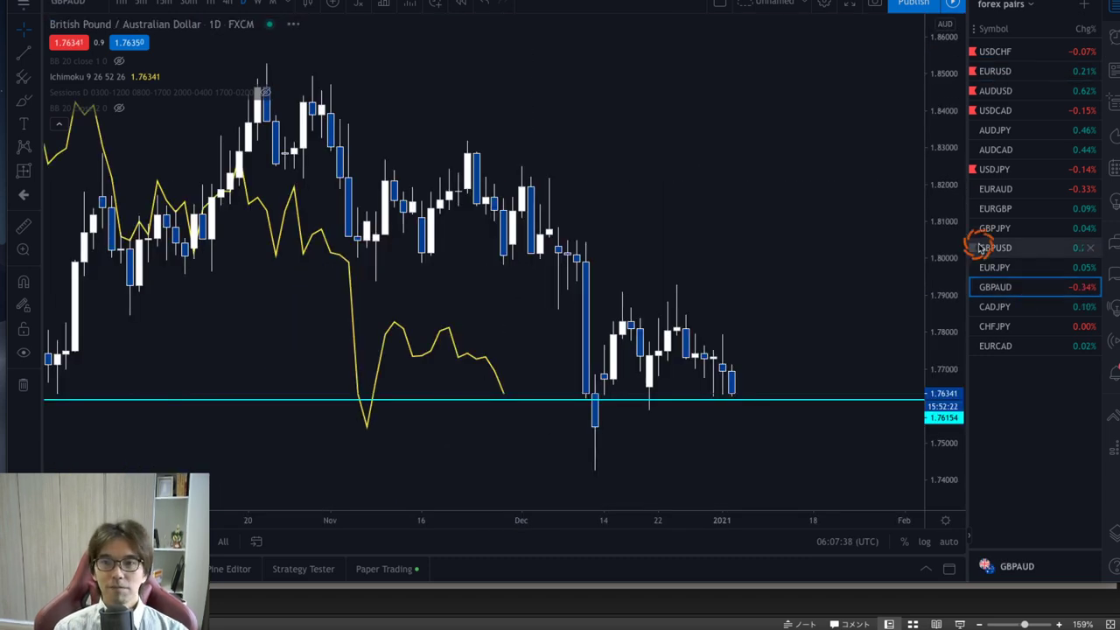
click(1020, 266)
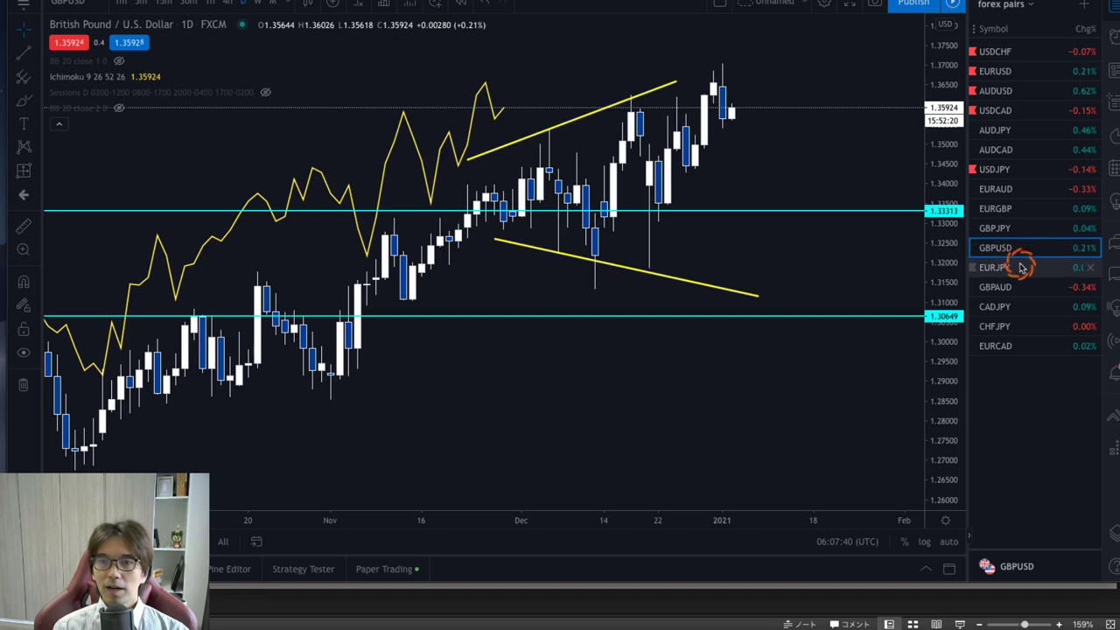
click(1012, 215)
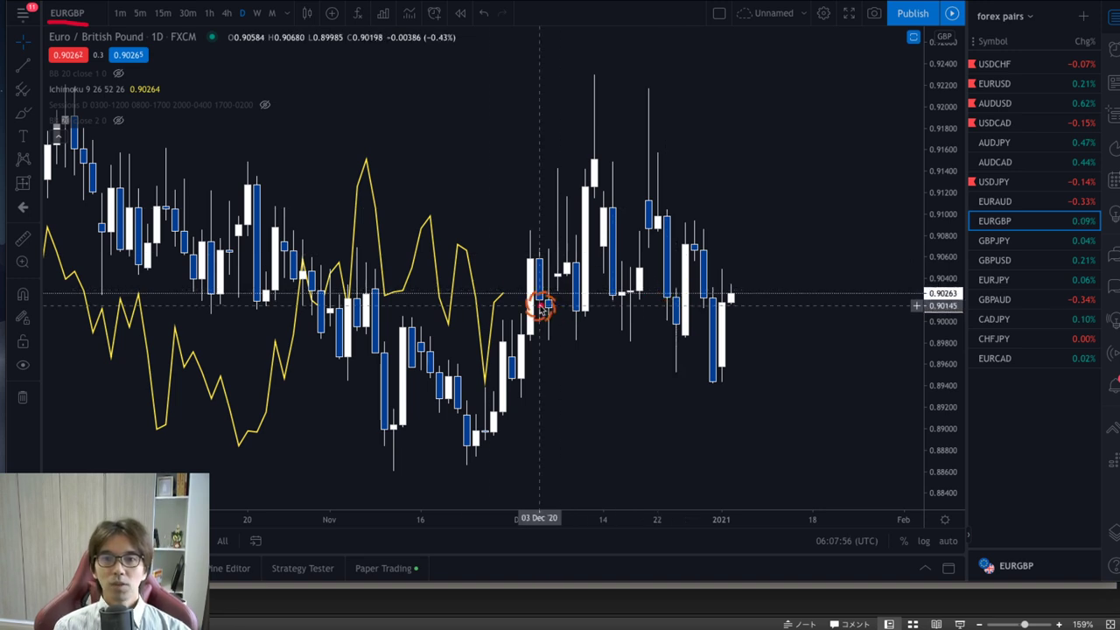
mouse_move(508, 315)
mouse_down()
mouse_move(472, 283)
mouse_move(530, 313)
mouse_up()
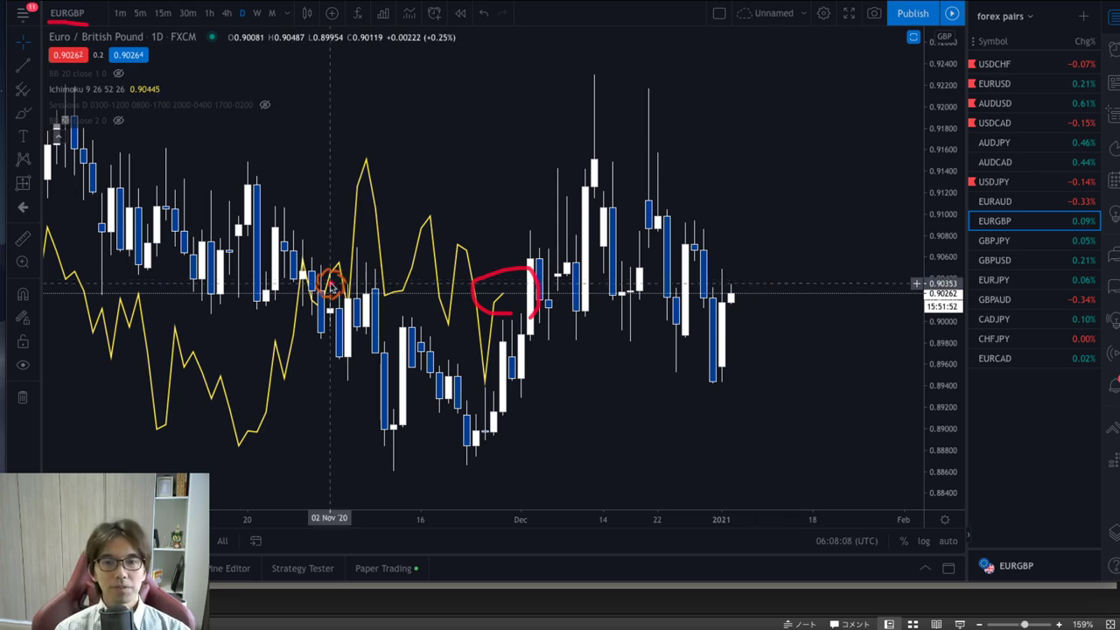
mouse_move(319, 302)
mouse_down()
mouse_move(298, 267)
mouse_move(322, 300)
mouse_up()
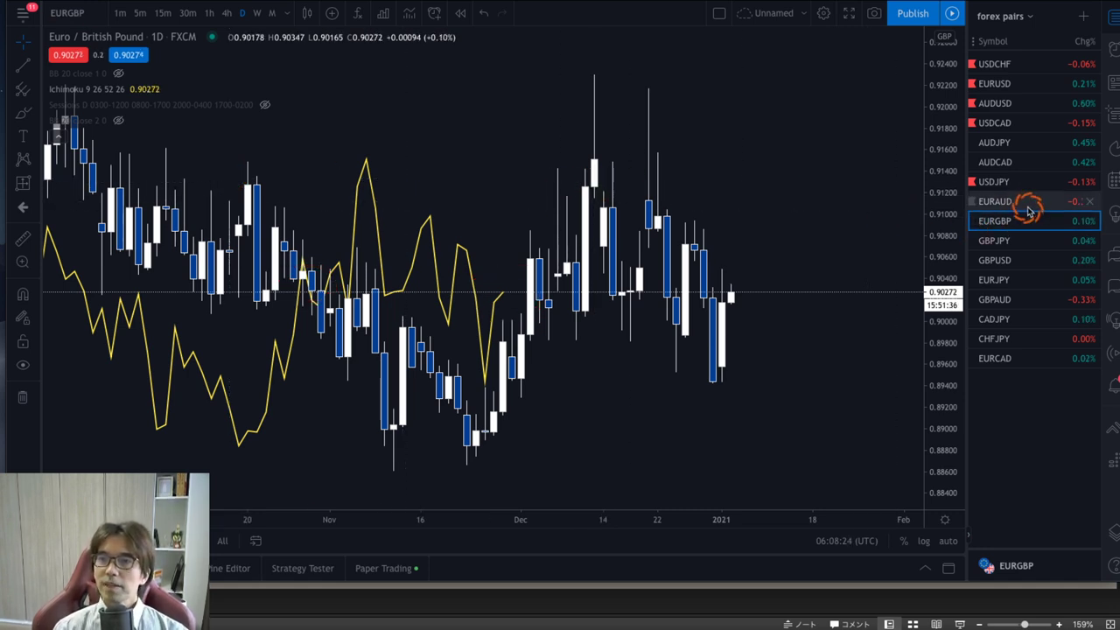
Return to EURUSD daily, lower the candles in view, and circle the lagging line's peak in red.
click(1020, 84)
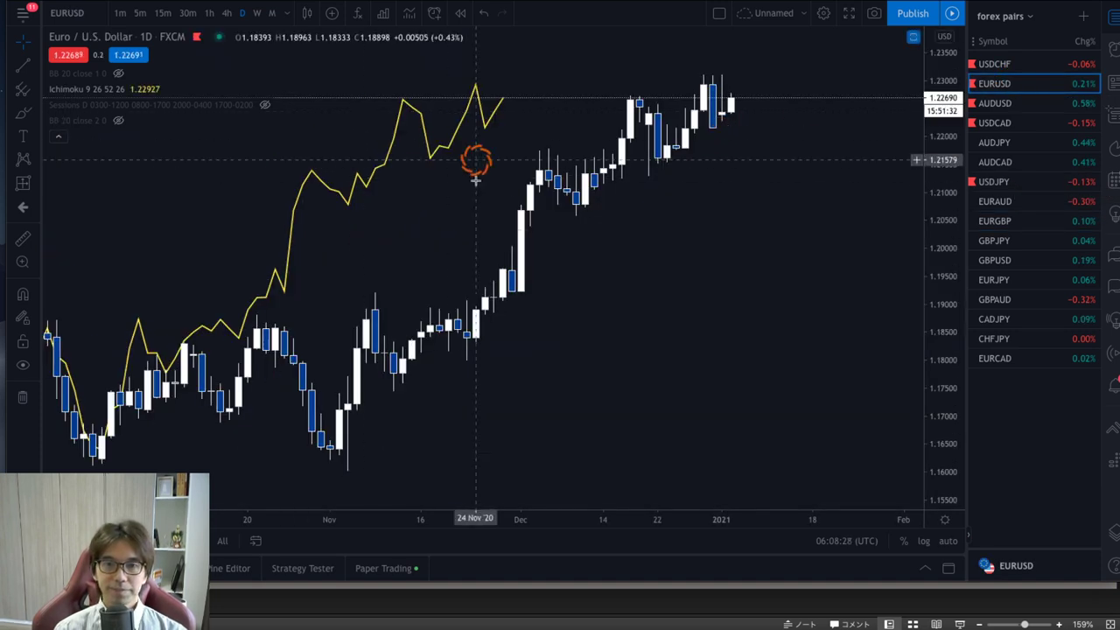
drag(706, 305, 703, 417)
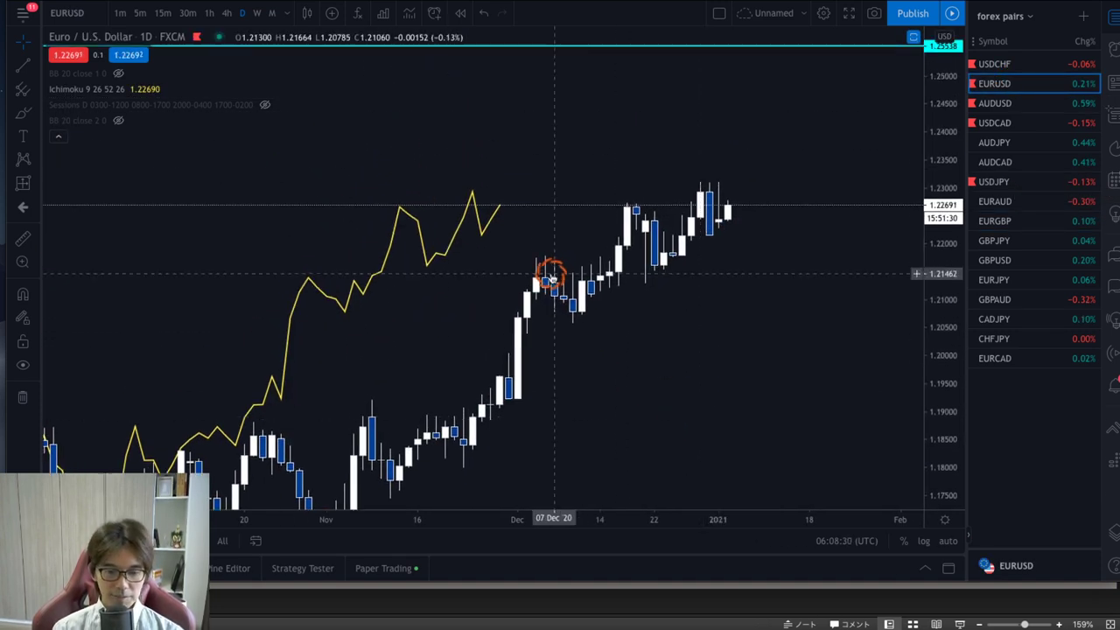
mouse_move(500, 239)
mouse_down()
mouse_move(445, 230)
mouse_move(495, 259)
mouse_up()
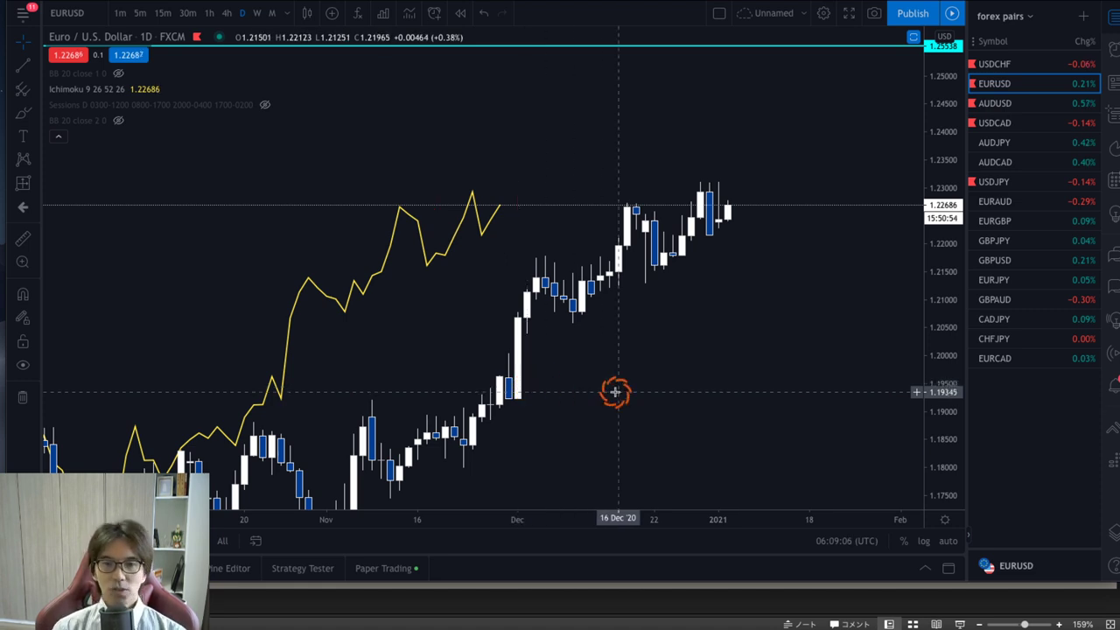
Trace a red path from the September peak through the October low, then erase it.
mouse_move(393, 420)
mouse_down()
mouse_move(726, 270)
mouse_move(670, 275)
mouse_up()
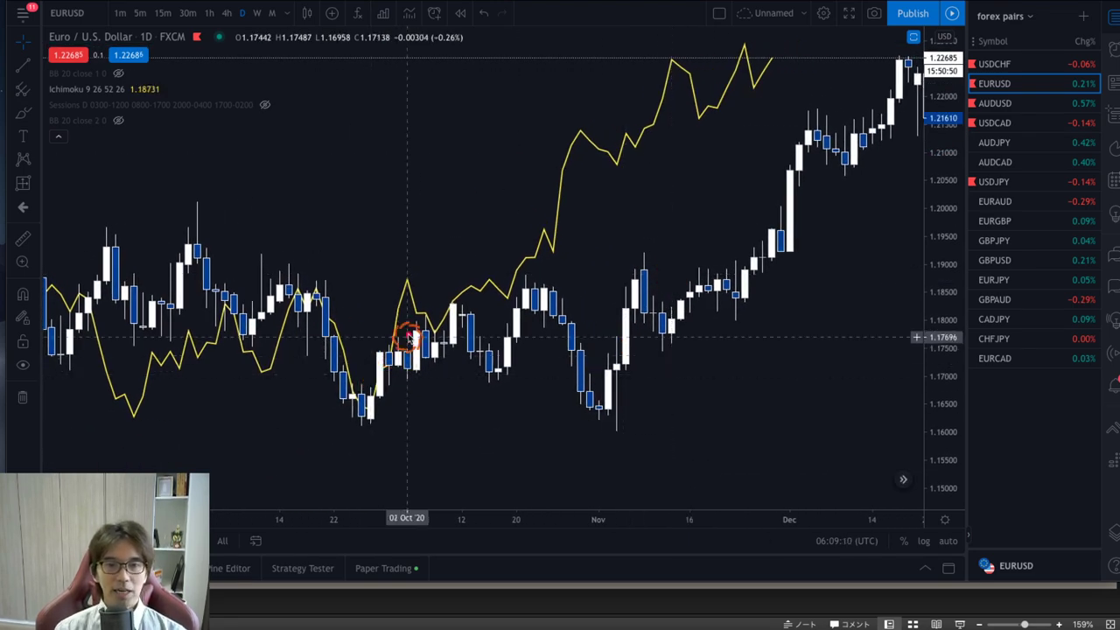
mouse_move(293, 298)
mouse_down()
mouse_move(305, 293)
mouse_move(357, 415)
mouse_move(394, 335)
mouse_move(393, 321)
mouse_move(382, 323)
mouse_move(403, 325)
mouse_move(393, 325)
mouse_move(405, 284)
mouse_move(433, 329)
mouse_move(554, 225)
mouse_move(554, 204)
mouse_move(564, 219)
mouse_up()
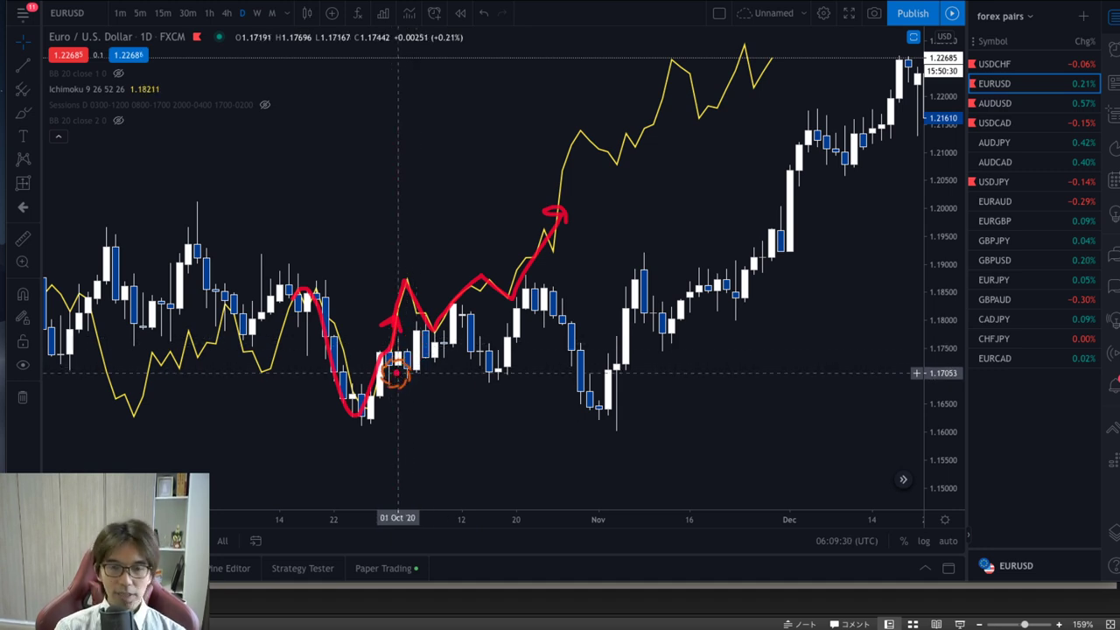
key(Escape)
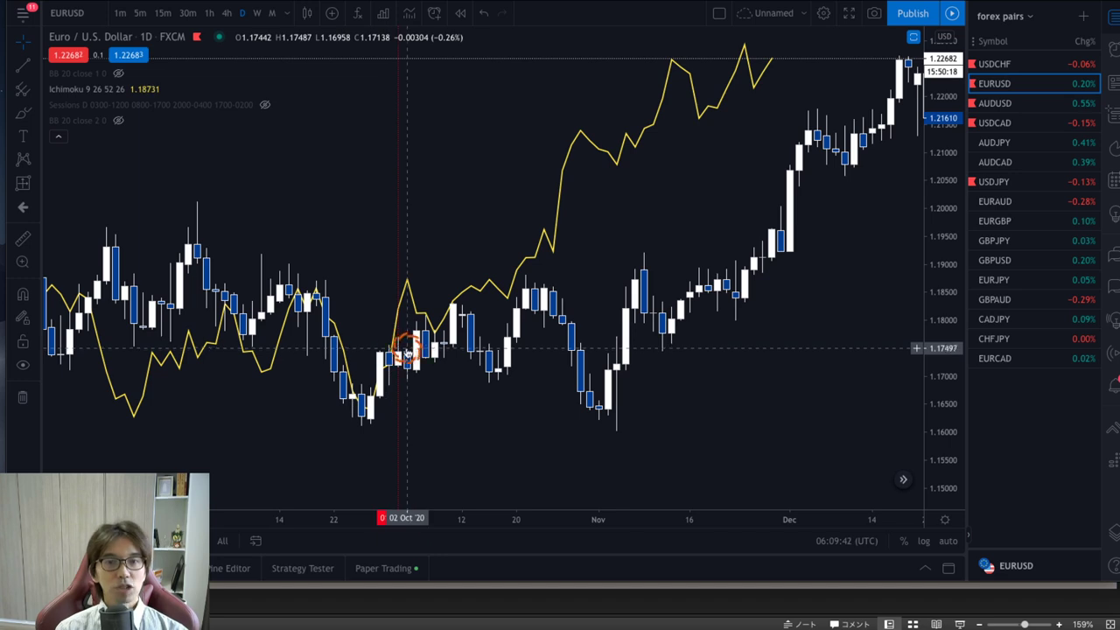
Draw red arrows to the early-October candle and the rising lagging line, then clear them.
drag(326, 228, 391, 308)
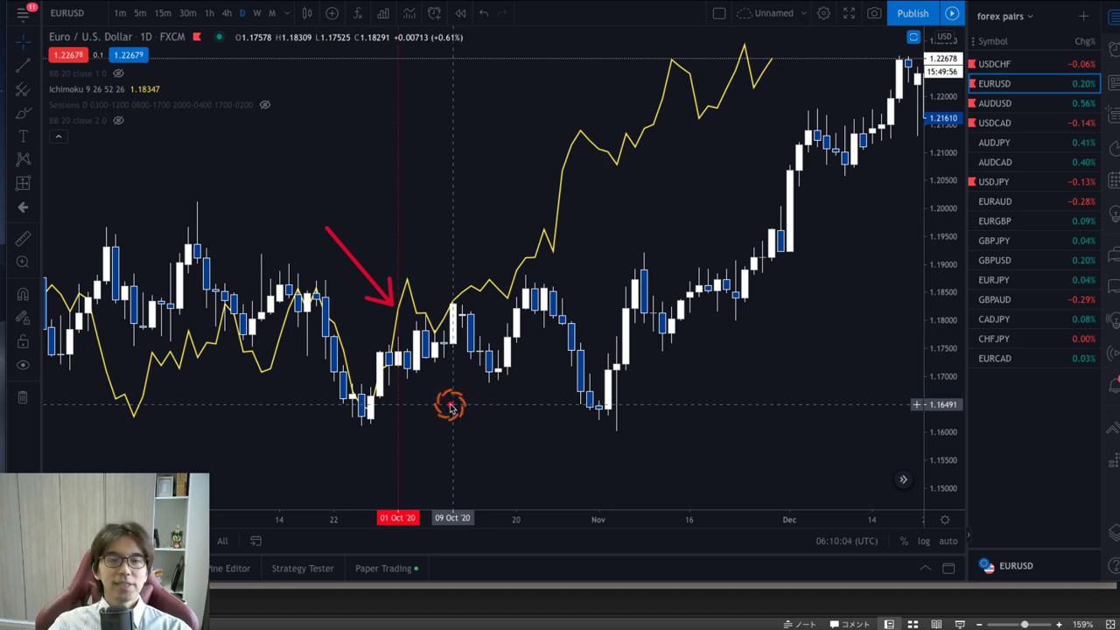
drag(429, 292, 555, 155)
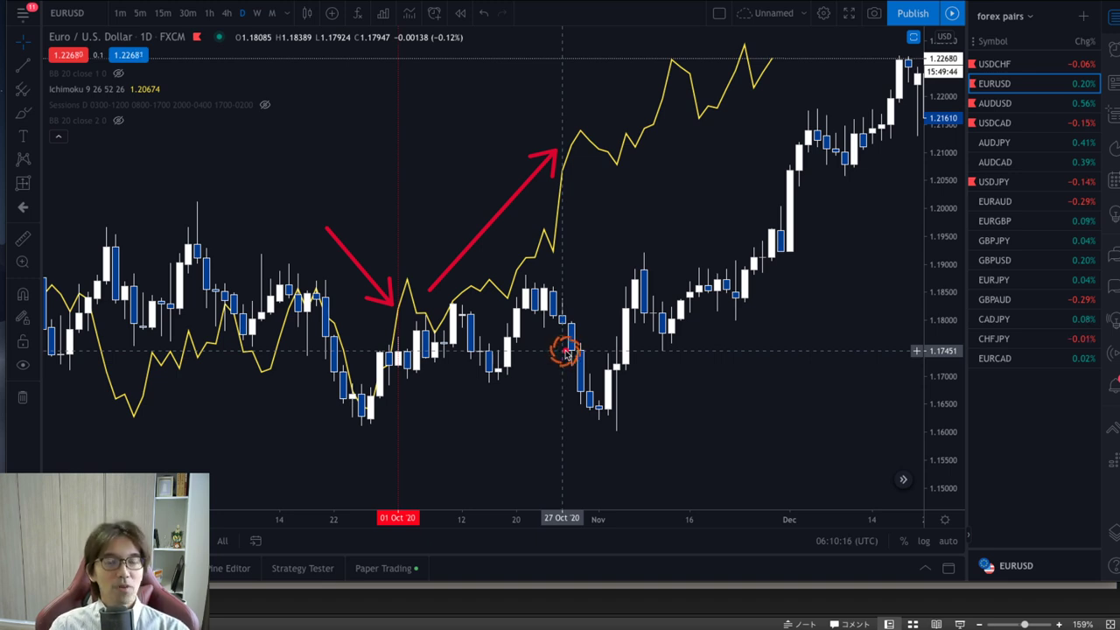
click(625, 351)
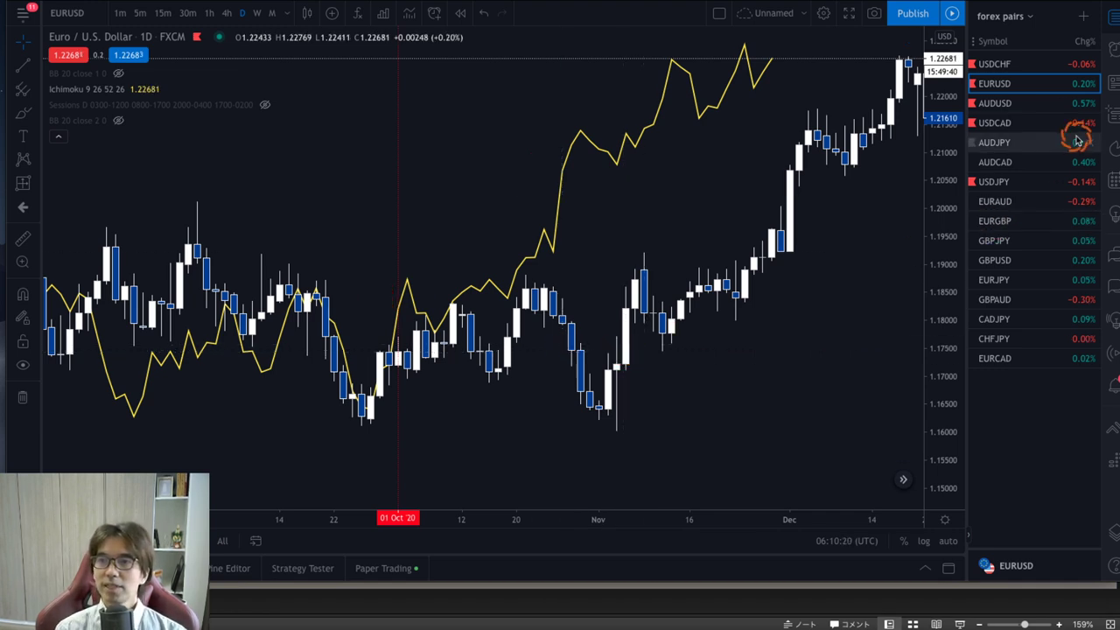
Open USDCAD daily, mark 24 Sep with a vertical line, and trace red up early-September candles.
click(1014, 120)
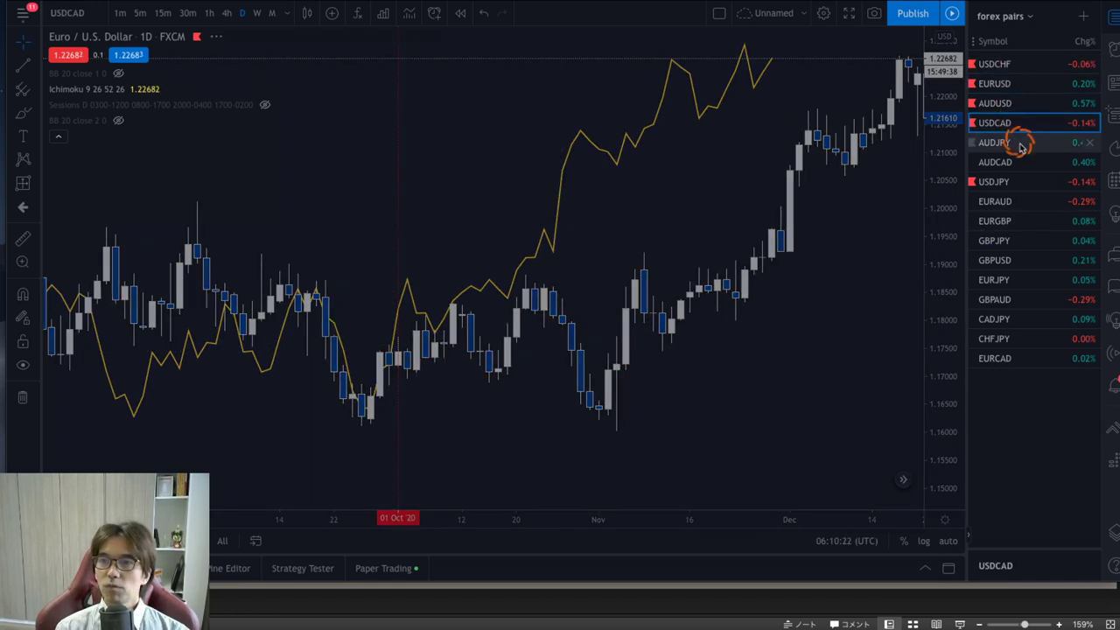
shift+click(916, 348)
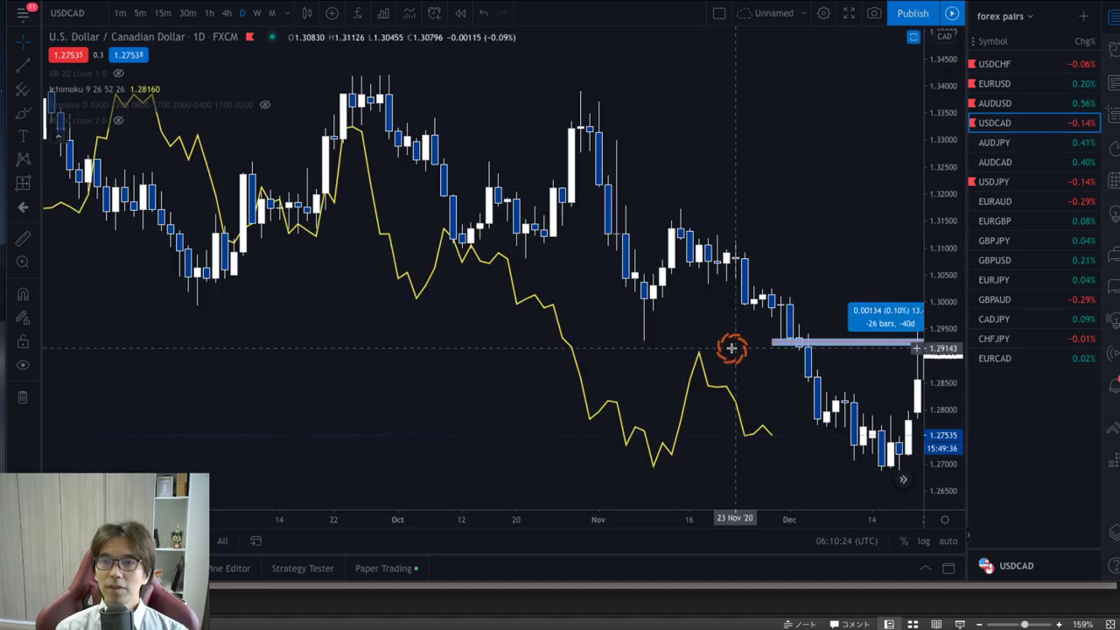
scroll(680, 353, left, 3)
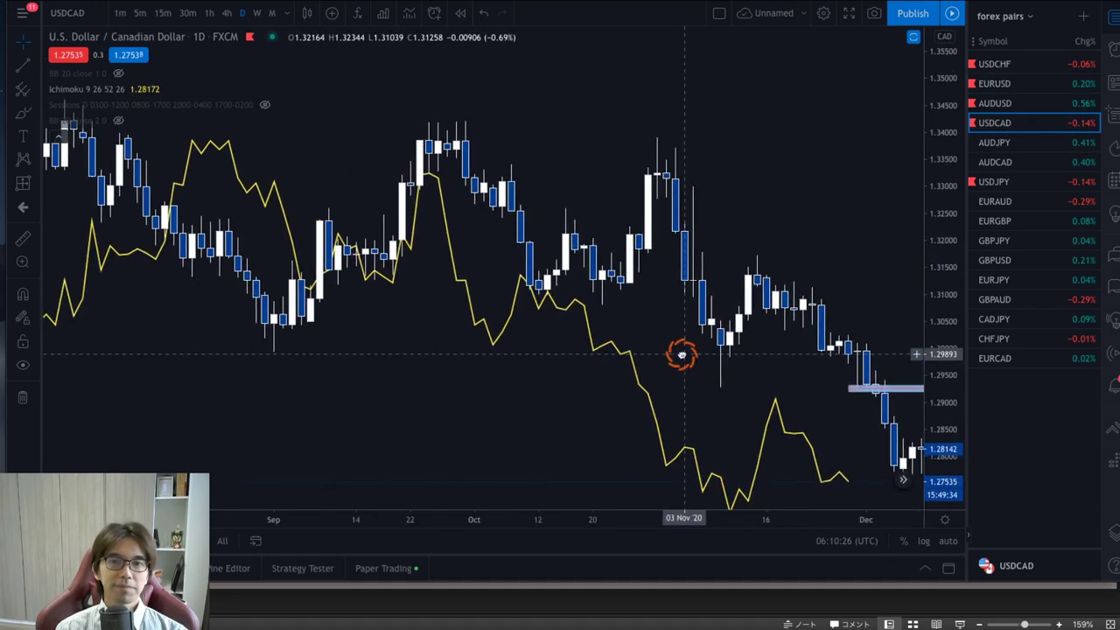
drag(950, 137, 951, 243)
scroll(788, 250, left, 1)
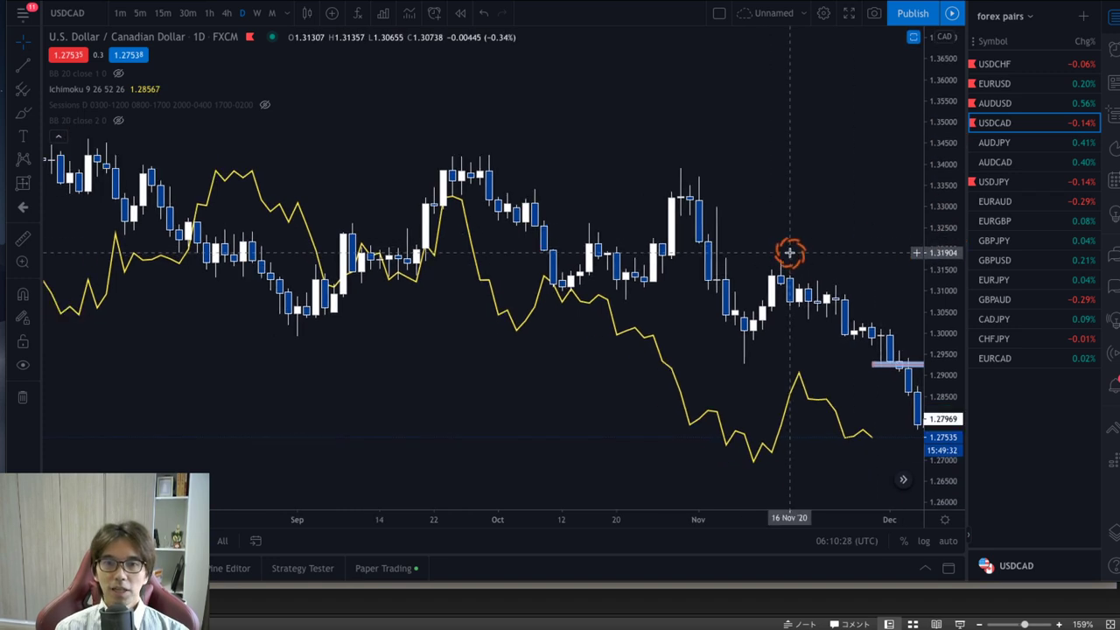
click(452, 247)
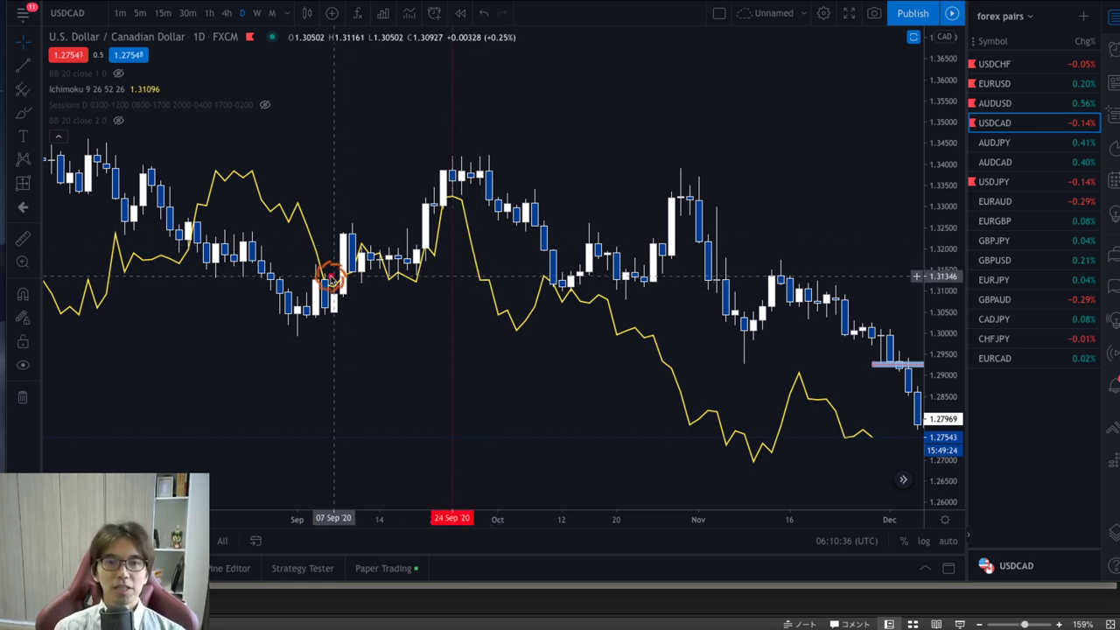
mouse_move(329, 284)
mouse_down()
mouse_move(342, 258)
mouse_move(367, 249)
mouse_move(408, 279)
mouse_move(434, 231)
mouse_up()
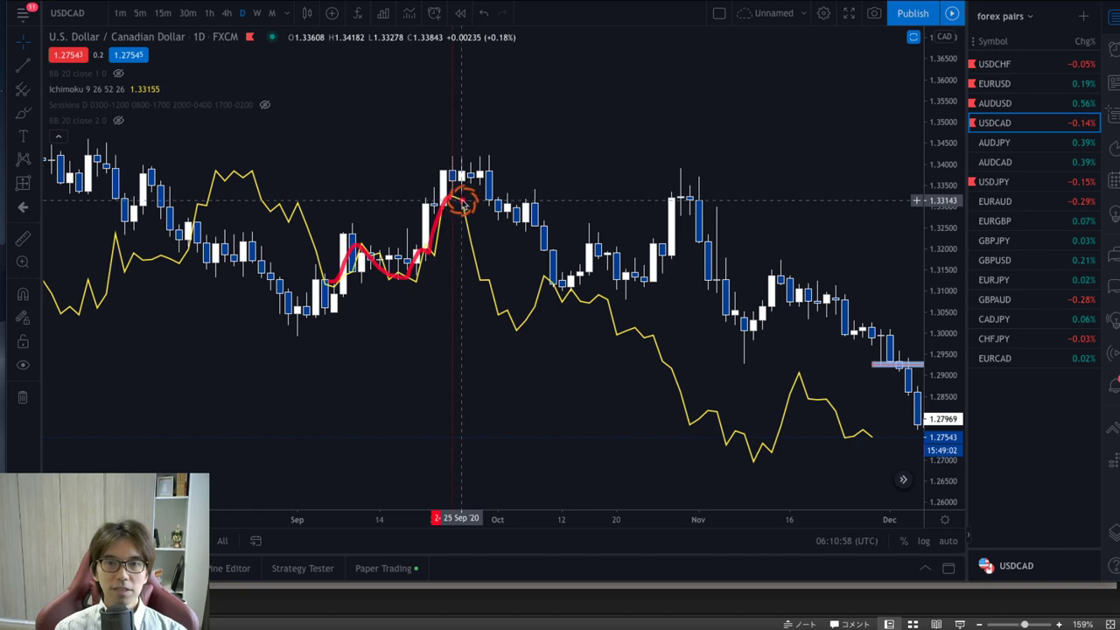
Extend the red path to the 25 Sep peak and trace the drop into early October.
mouse_move(444, 179)
mouse_down()
mouse_move(455, 200)
mouse_move(467, 198)
mouse_up()
click(510, 301)
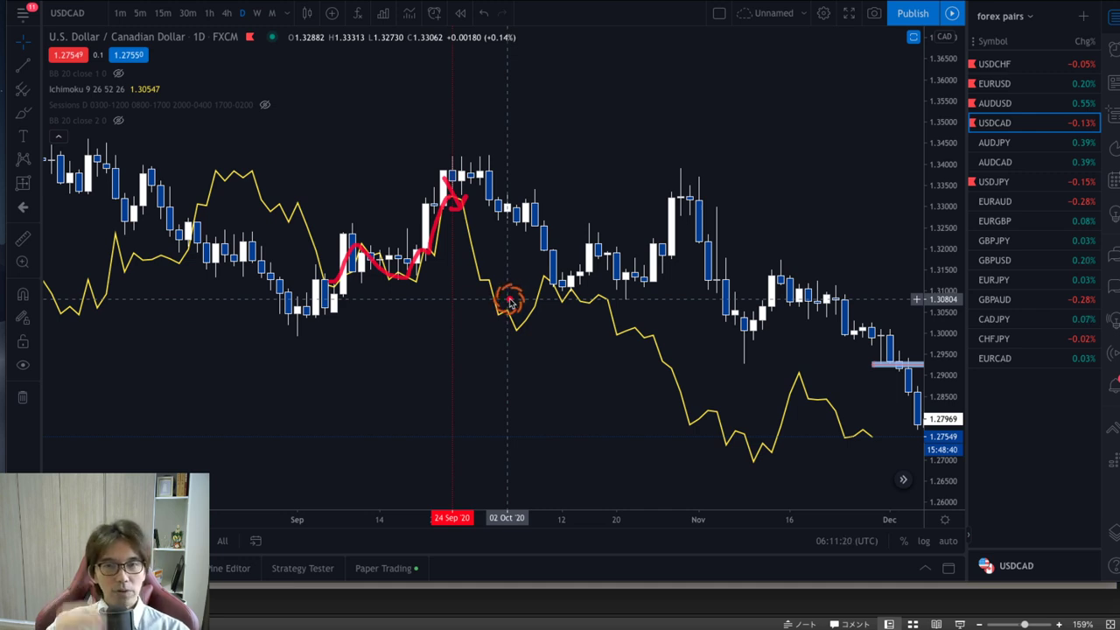
drag(465, 229, 478, 275)
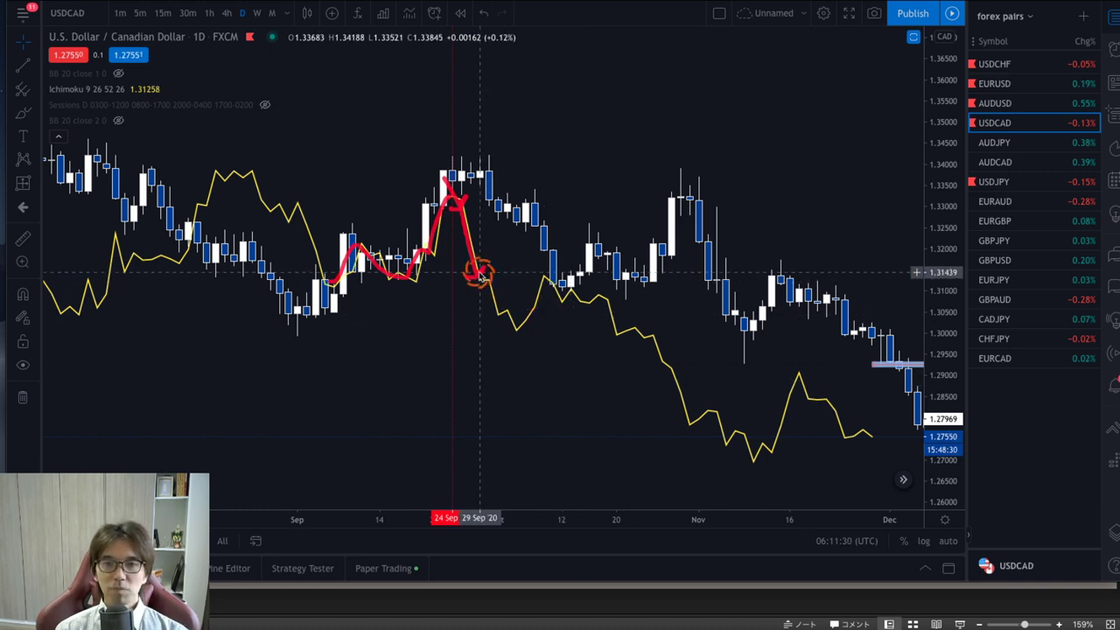
mouse_move(475, 270)
mouse_down()
mouse_move(511, 328)
mouse_move(545, 282)
mouse_up()
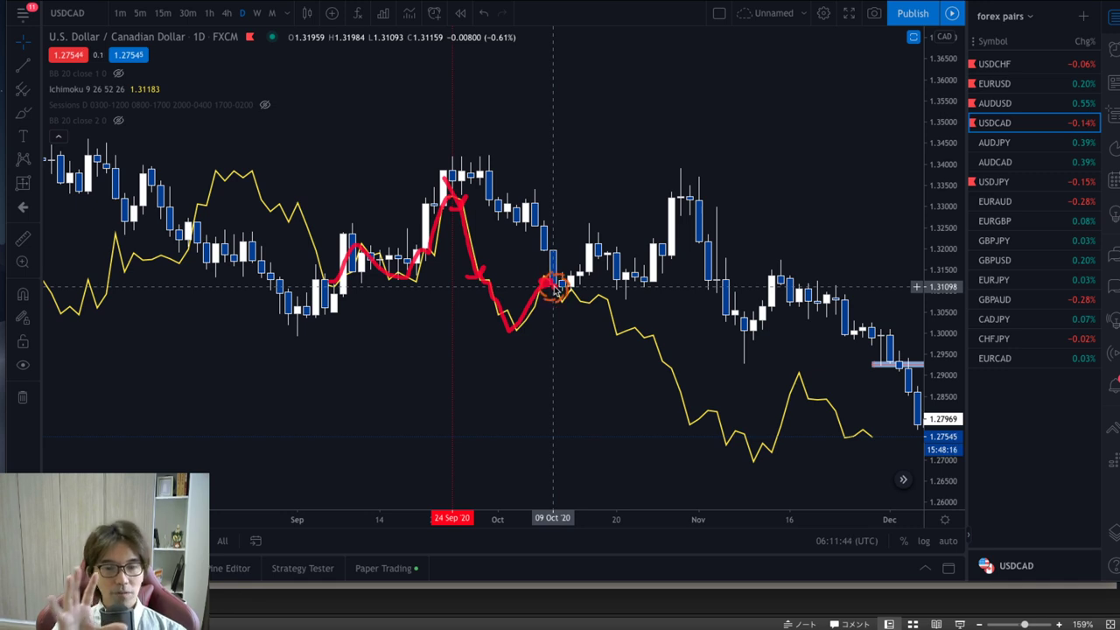
Continue the path up to 9 Oct, circle the mid-October candles, and pan to December.
drag(552, 286, 570, 302)
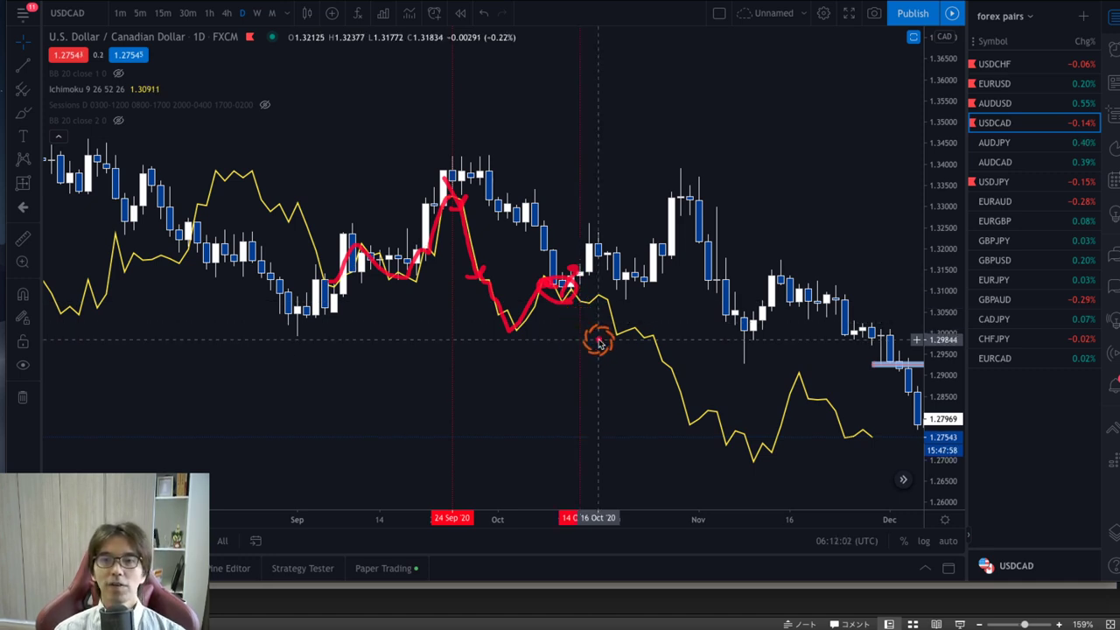
mouse_move(564, 294)
mouse_down()
mouse_move(578, 302)
mouse_move(560, 306)
mouse_move(606, 317)
mouse_move(639, 346)
mouse_up()
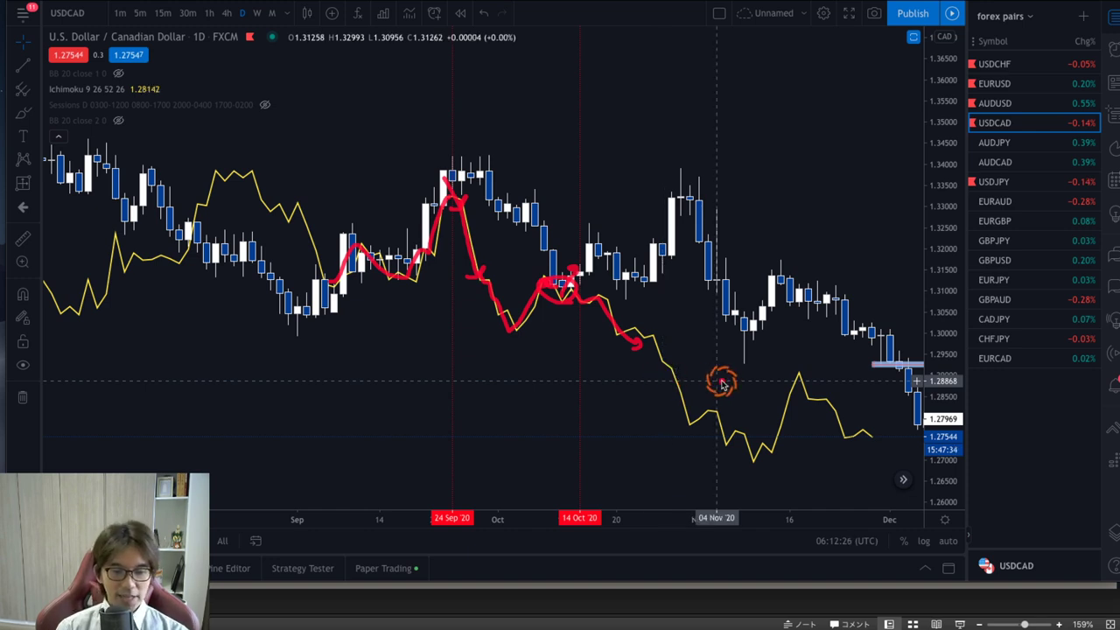
drag(725, 380, 520, 376)
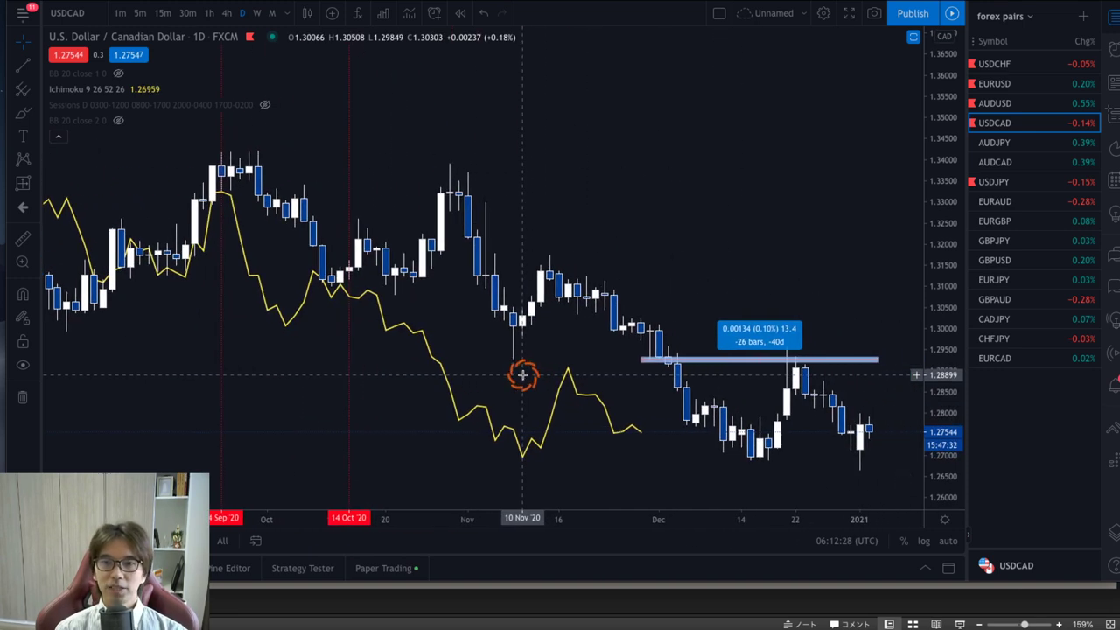
drag(627, 443, 595, 429)
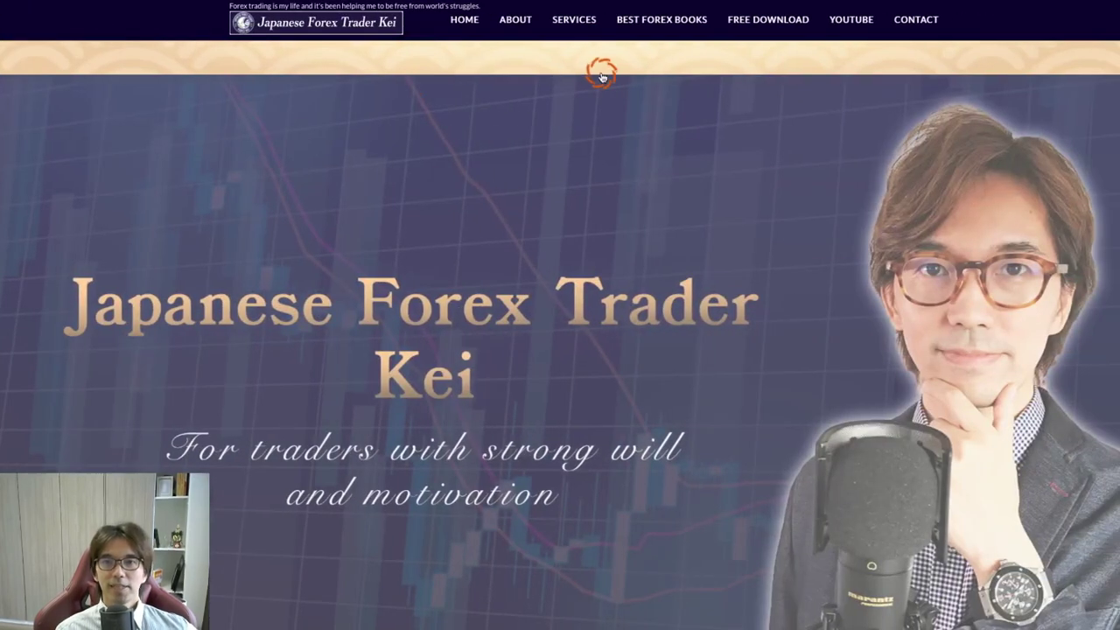
Go to the Ichimoku Community page from the SERVICES menu.
mouse_move(578, 26)
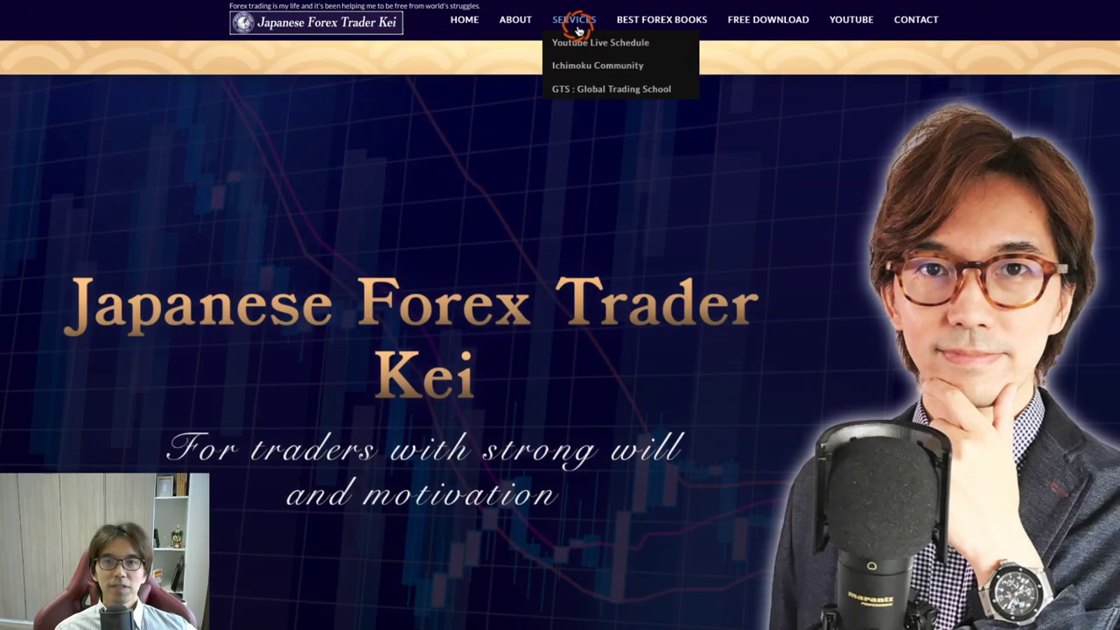
mouse_move(591, 75)
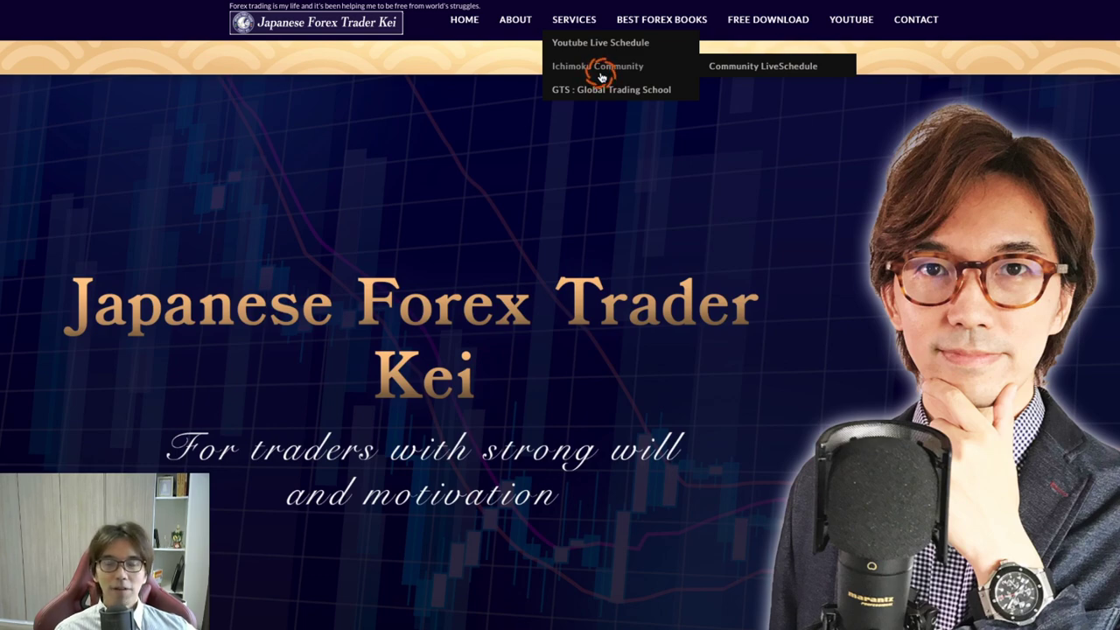
click(601, 77)
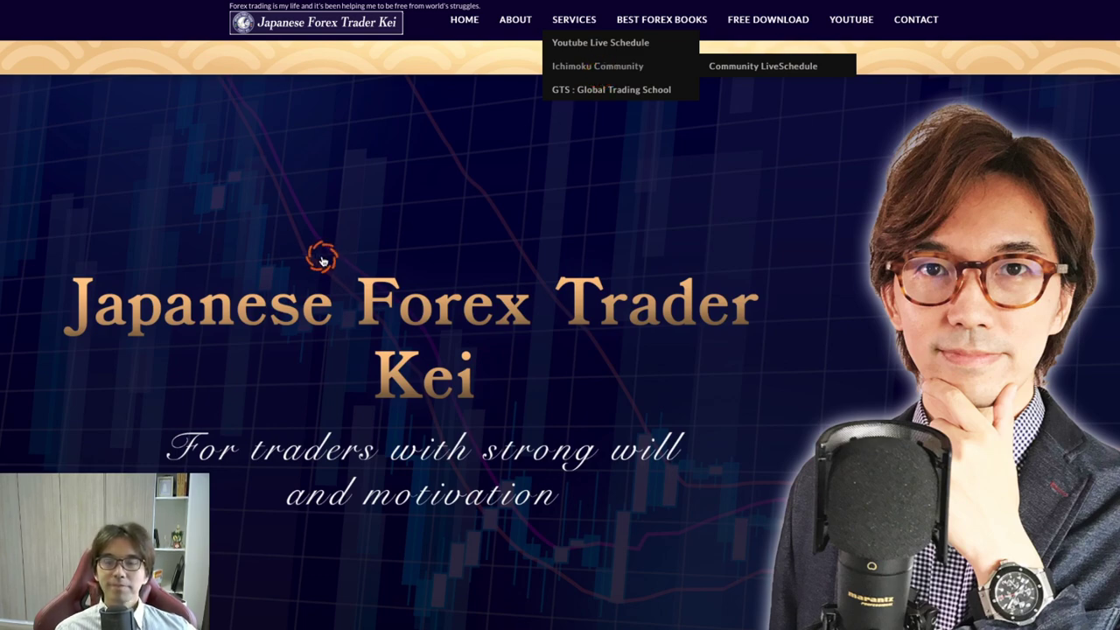